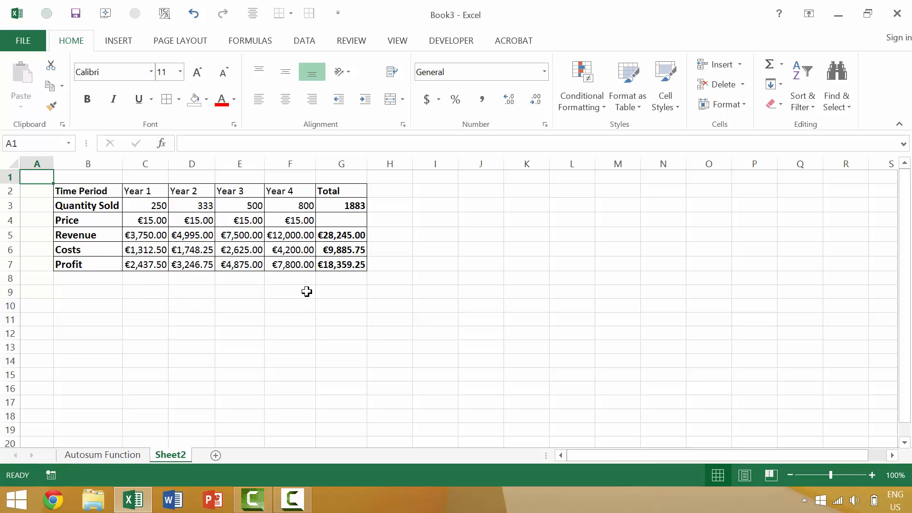
Step: Select the sales table by hand from the Time Period header, then clear the selection
click(196, 221)
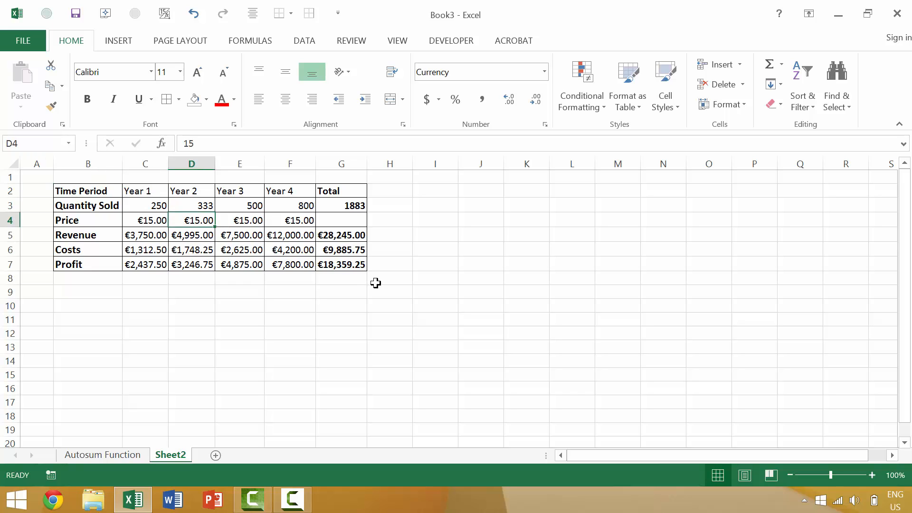
click(76, 189)
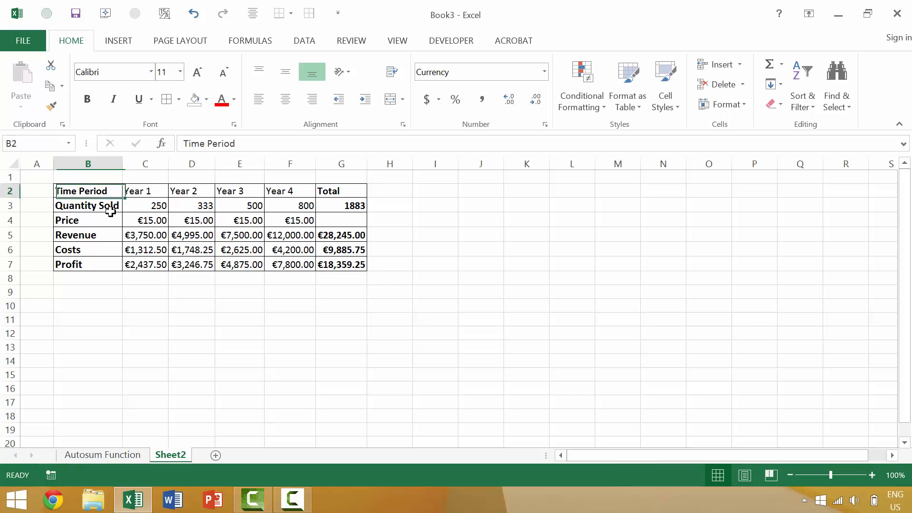
shift+click(353, 263)
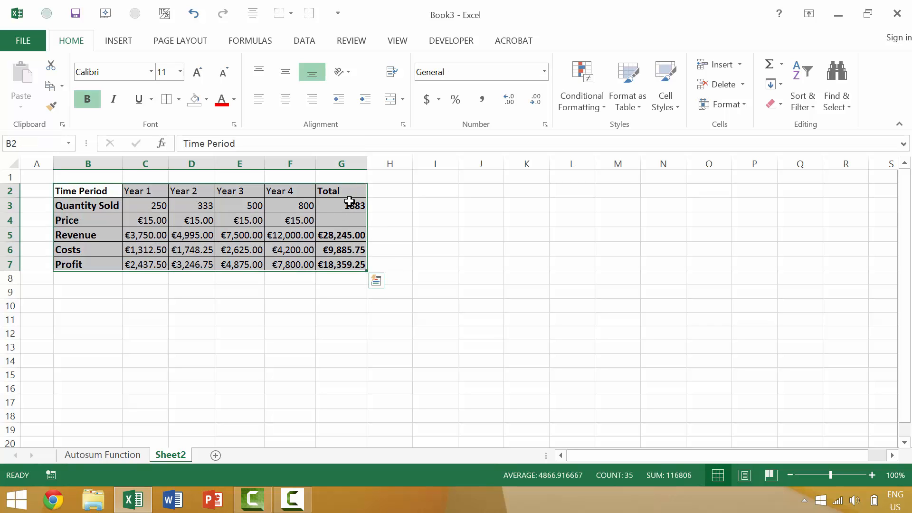
click(198, 221)
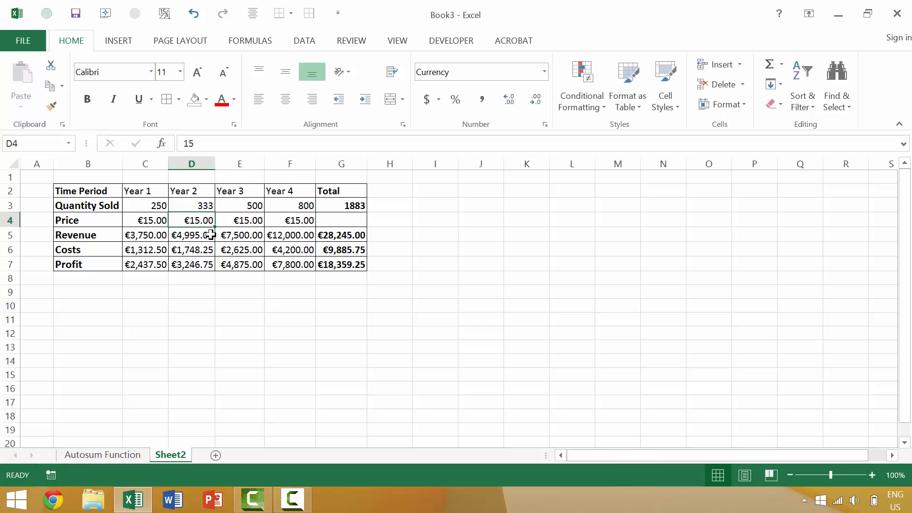
Step: From inside the table, Ctrl+A once for the table and again for the whole sheet
key(ctrl+a)
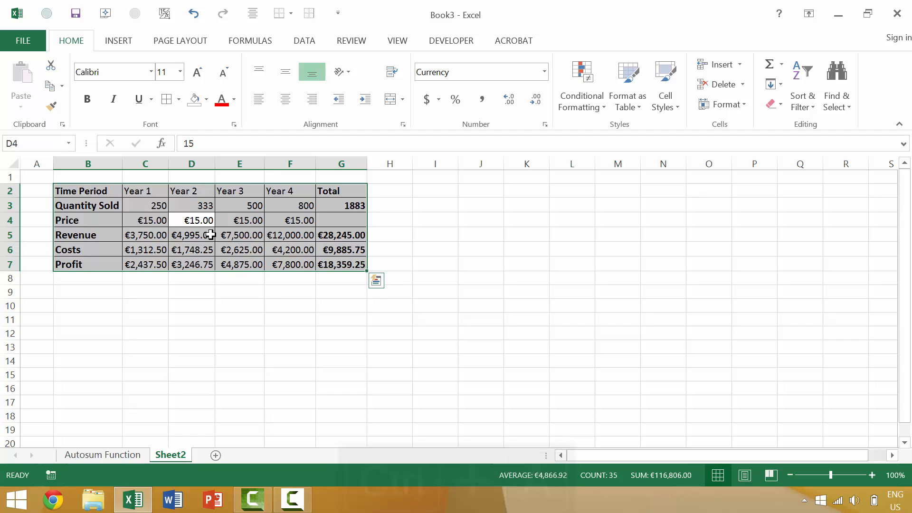
key(ctrl+a)
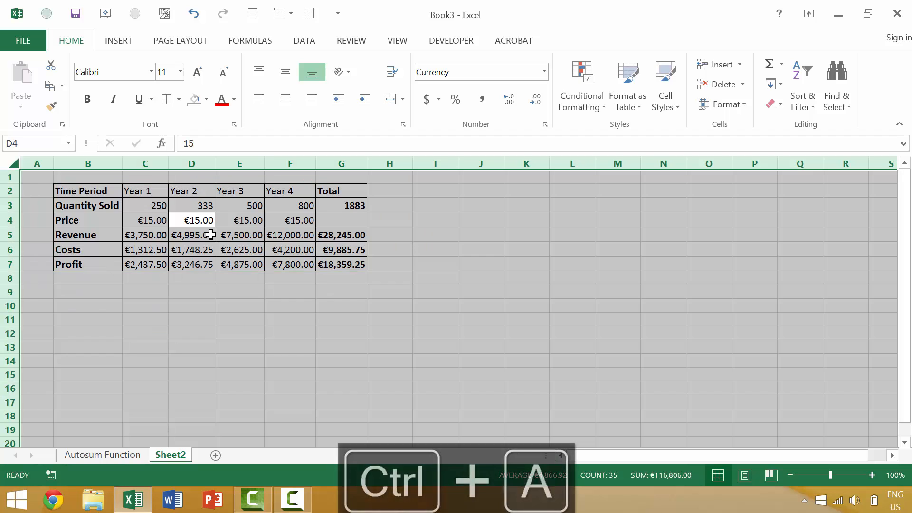
Step: Reselect the sales table, then widen with Ctrl+A twice to the entire worksheet
click(278, 340)
click(337, 234)
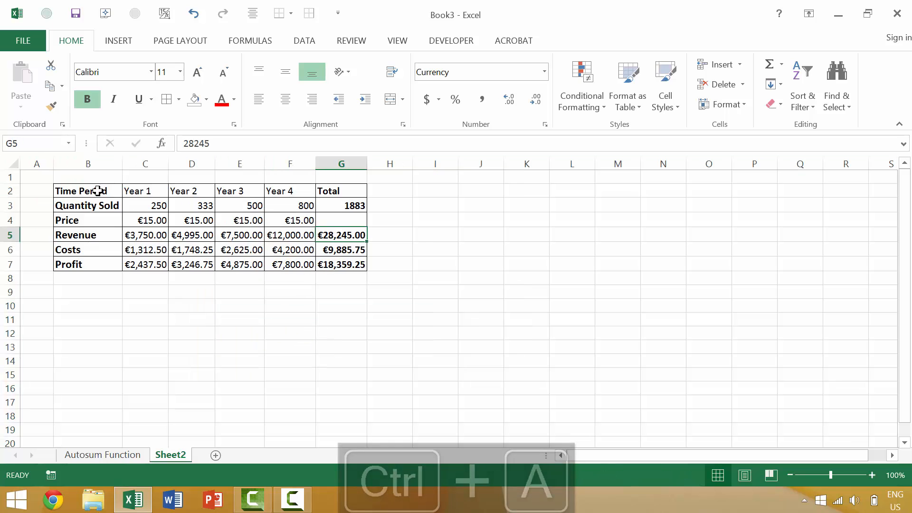
mouse_move(89, 191)
mouse_down()
mouse_move(342, 278)
mouse_move(350, 264)
mouse_up()
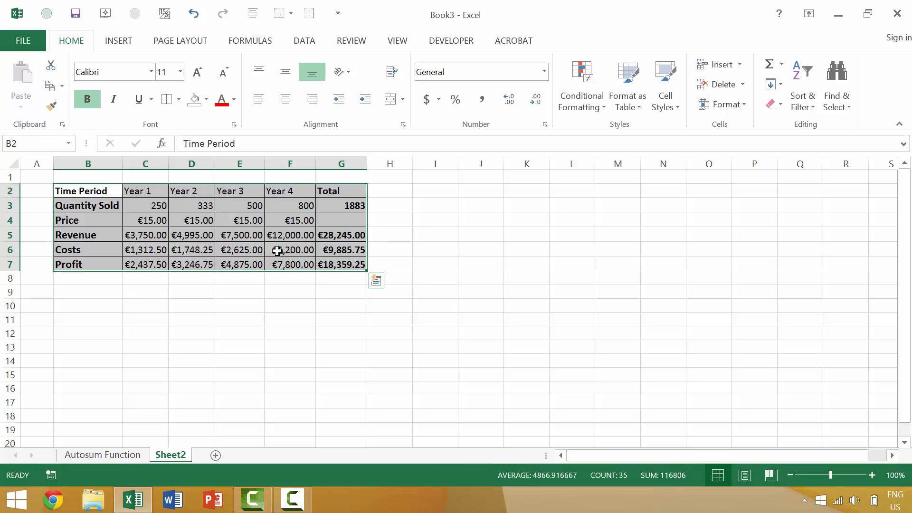
click(288, 239)
key(ctrl+a)
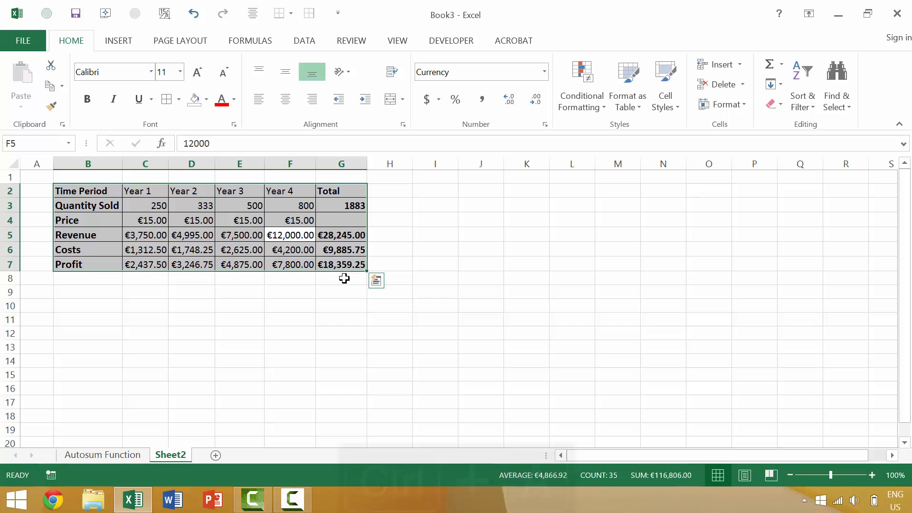
key(ctrl+a)
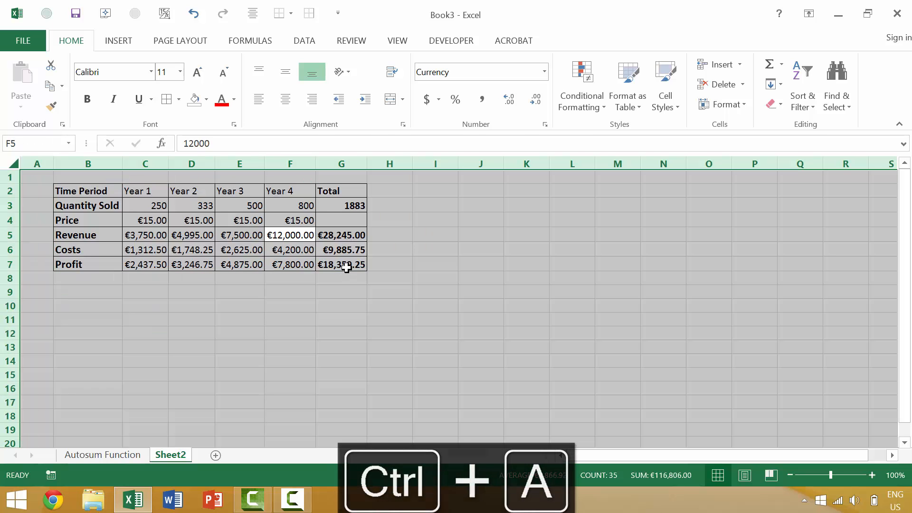
Step: Fill every selected cell with light green from the Fill Color palette and deselect
click(178, 99)
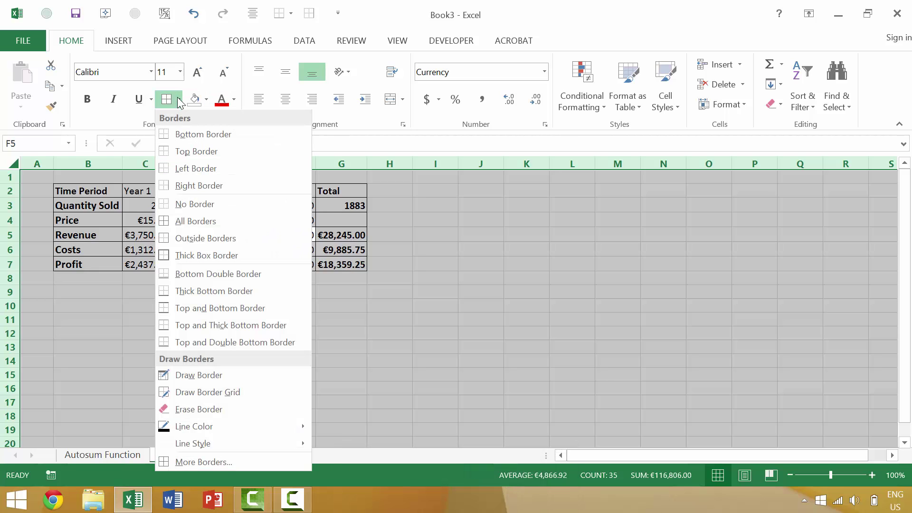
click(207, 100)
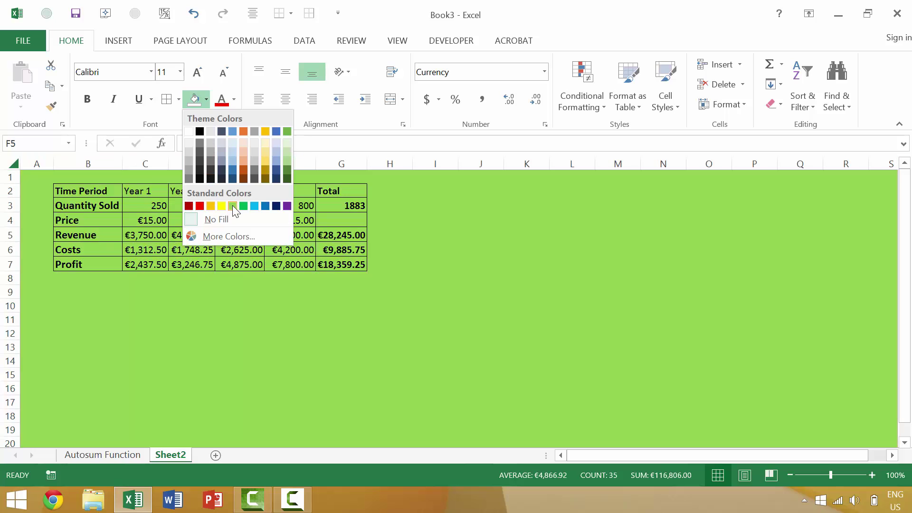
click(232, 205)
click(285, 308)
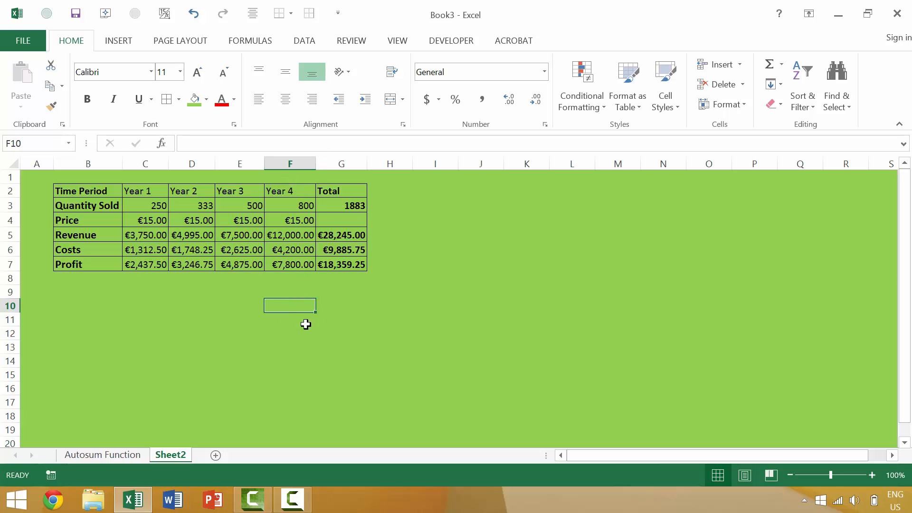
Step: From an empty cell below the table, Ctrl+A selects the entire worksheet directly
drag(153, 333, 192, 326)
click(203, 333)
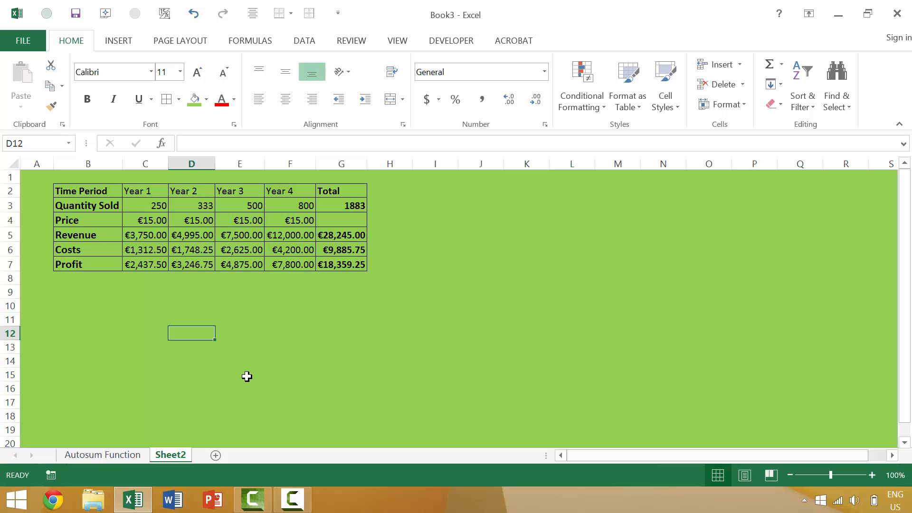
key(ctrl+a)
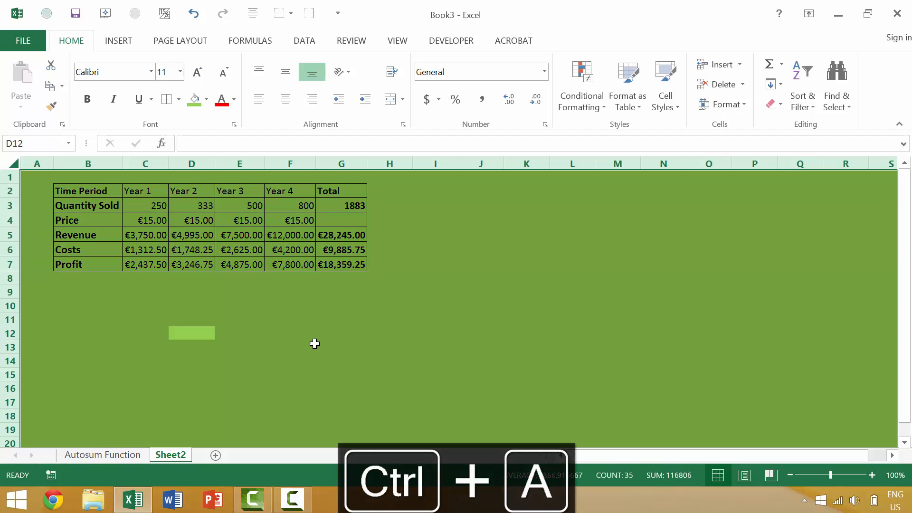
click(620, 263)
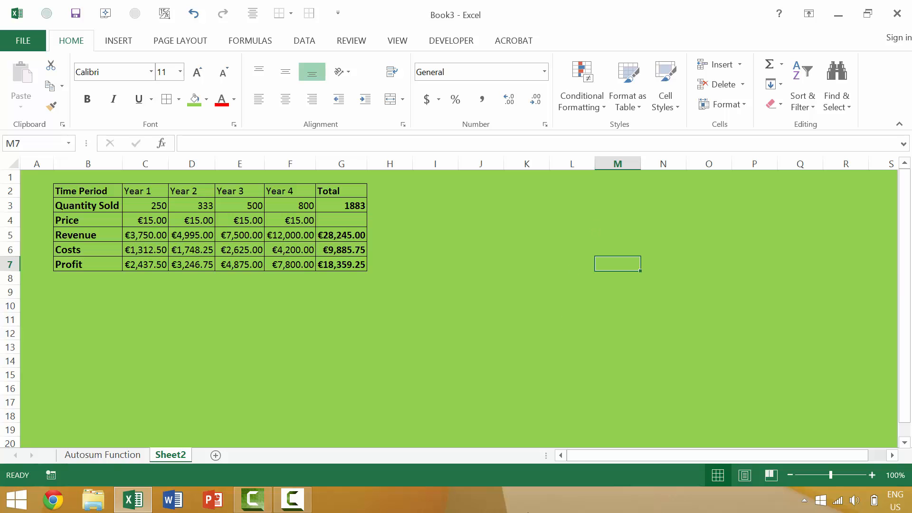
key(ctrl+a)
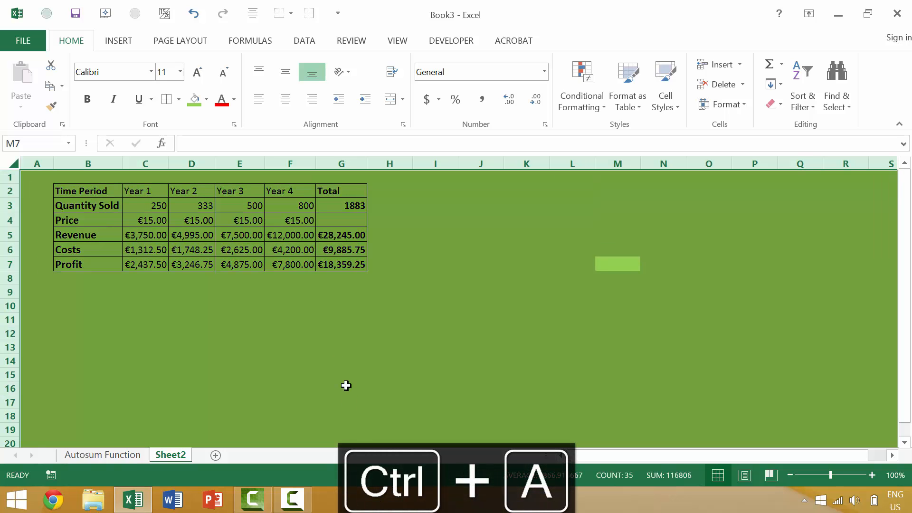
Step: From inside the table Ctrl+A takes only the table; from outside it takes the whole sheet
click(284, 252)
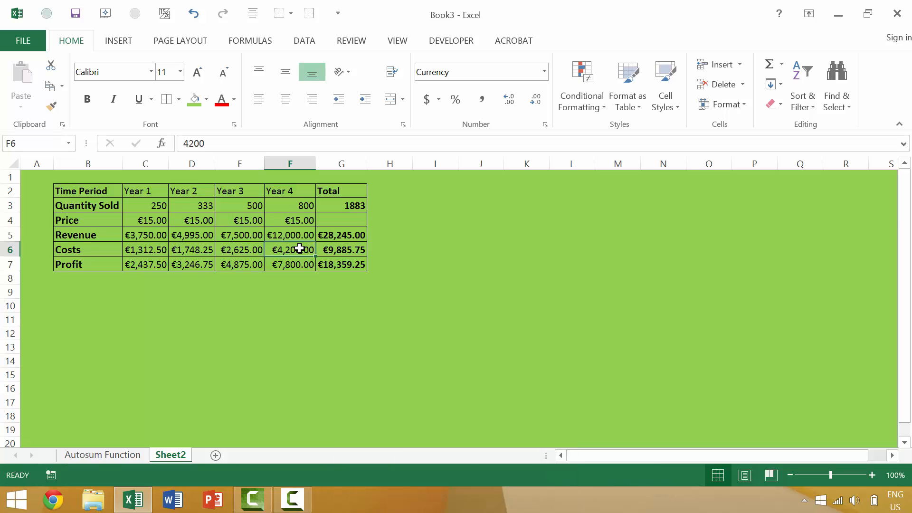
key(ctrl+a)
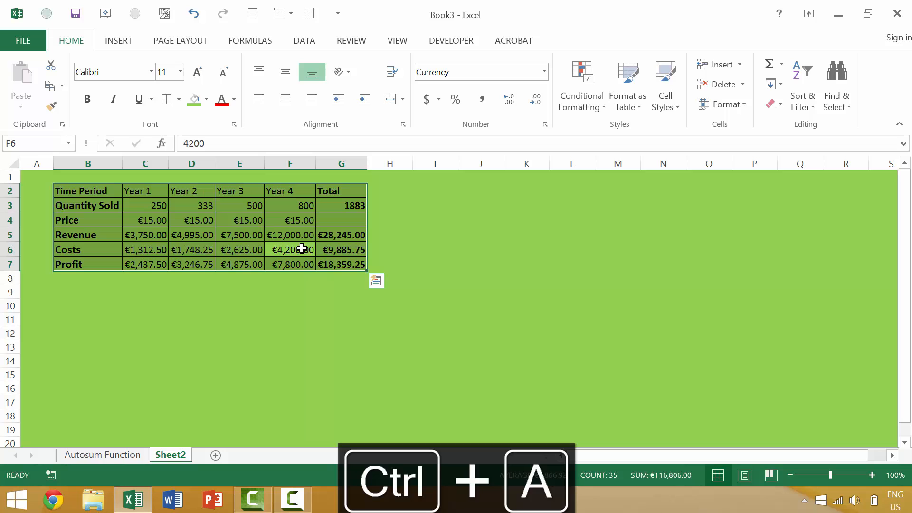
click(302, 248)
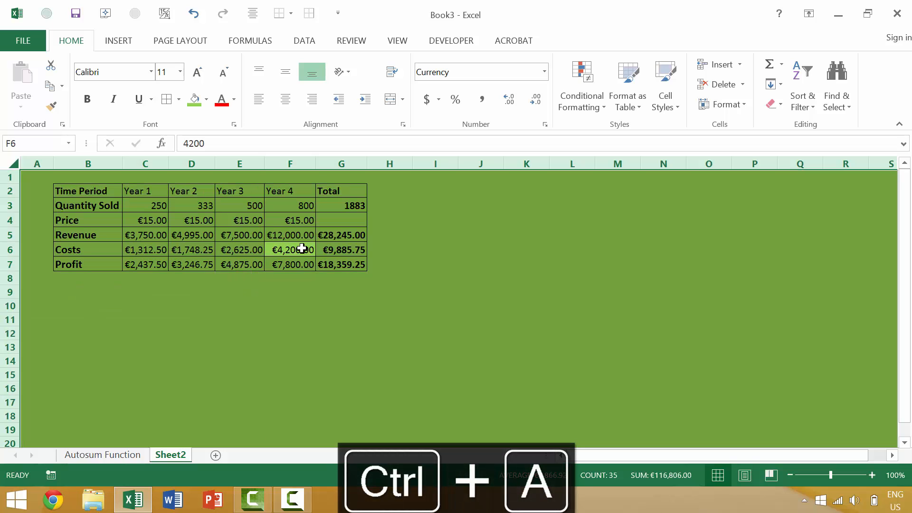
click(285, 288)
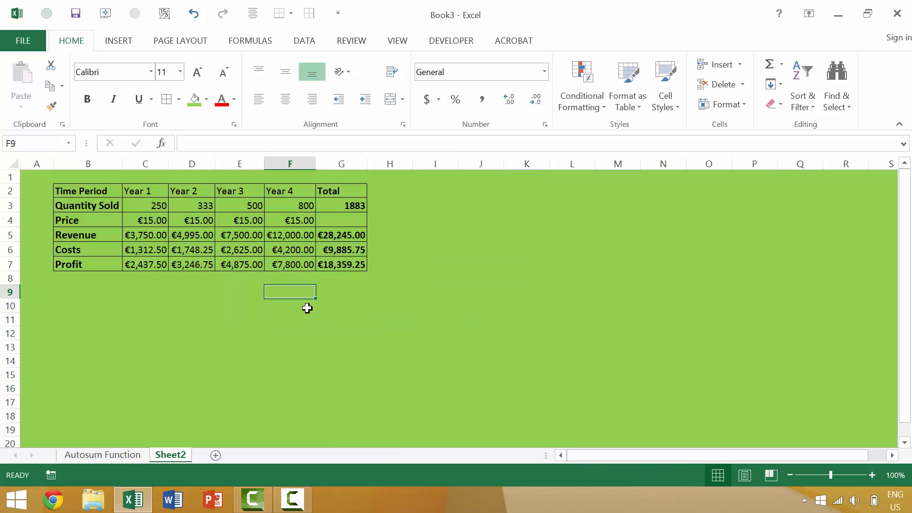
key(ctrl+a)
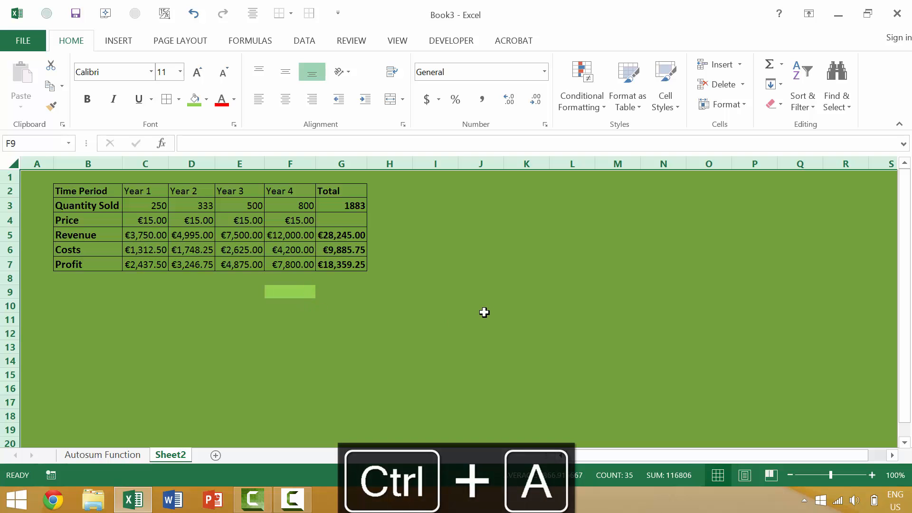
Step: Clear the selection and jump back to cell A1 with Ctrl+Home
click(485, 314)
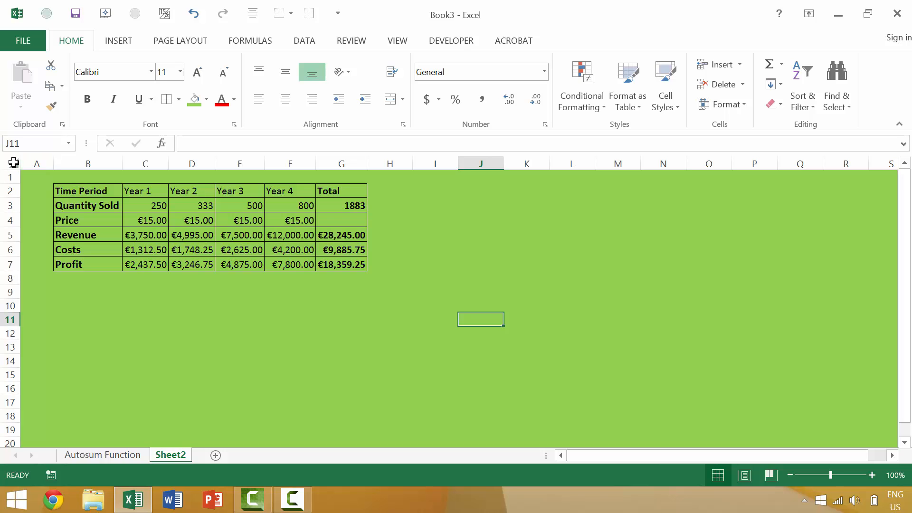
scroll(14, 163, up, 1)
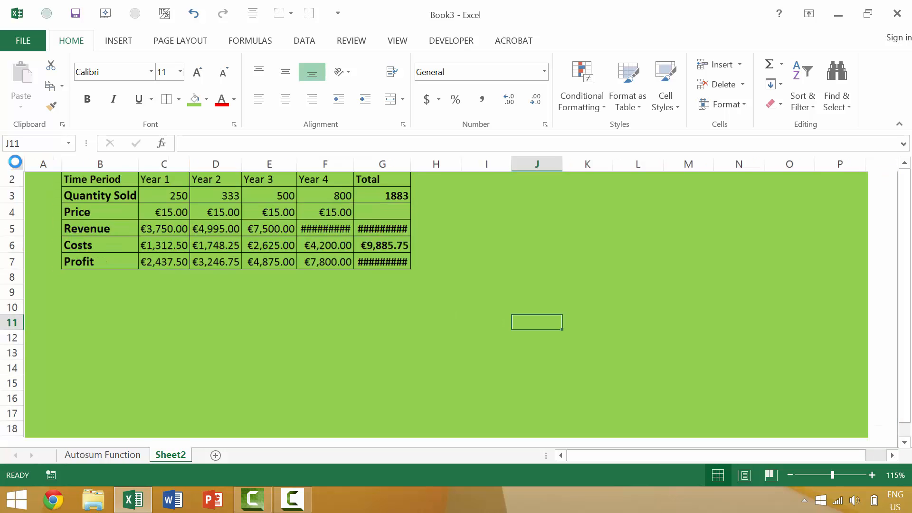
scroll(13, 163, up, 2)
scroll(14, 163, up, 6)
scroll(14, 163, up, 1)
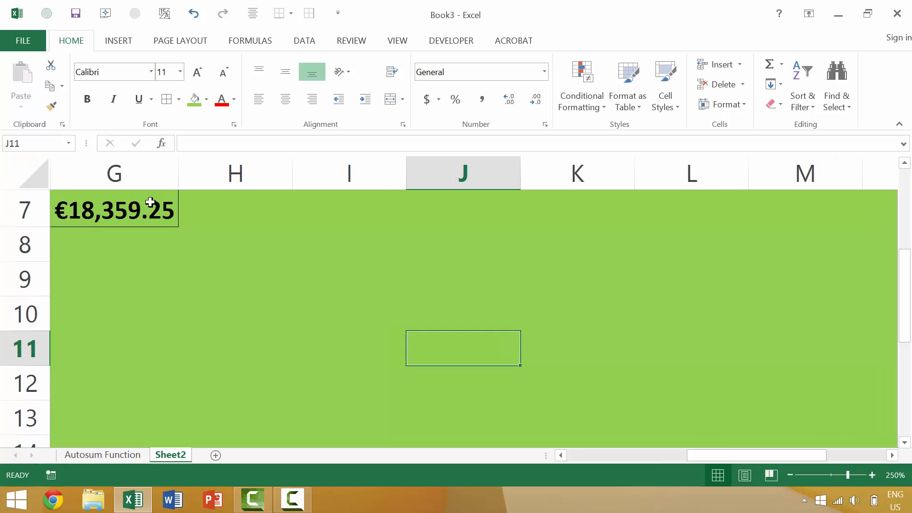
key(ctrl+Home)
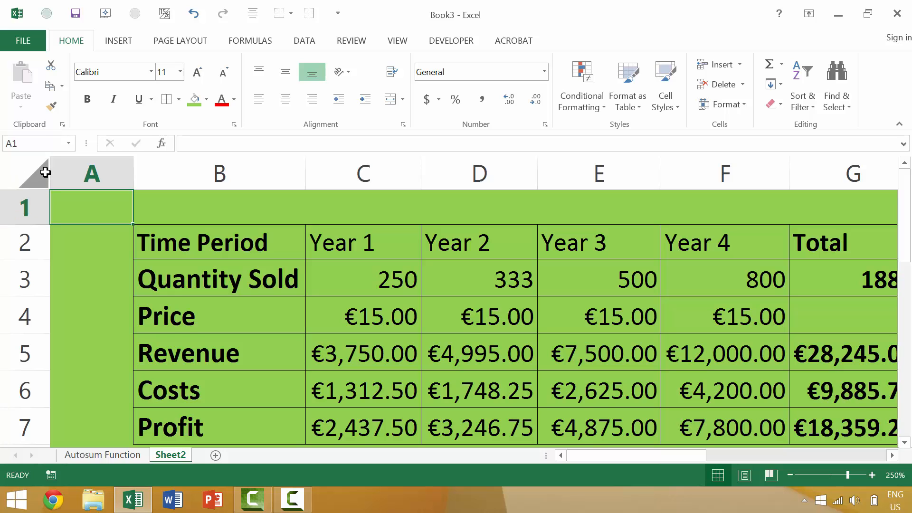
Step: With the Select All button, remove the green fill, add a border and turn all text red
click(39, 173)
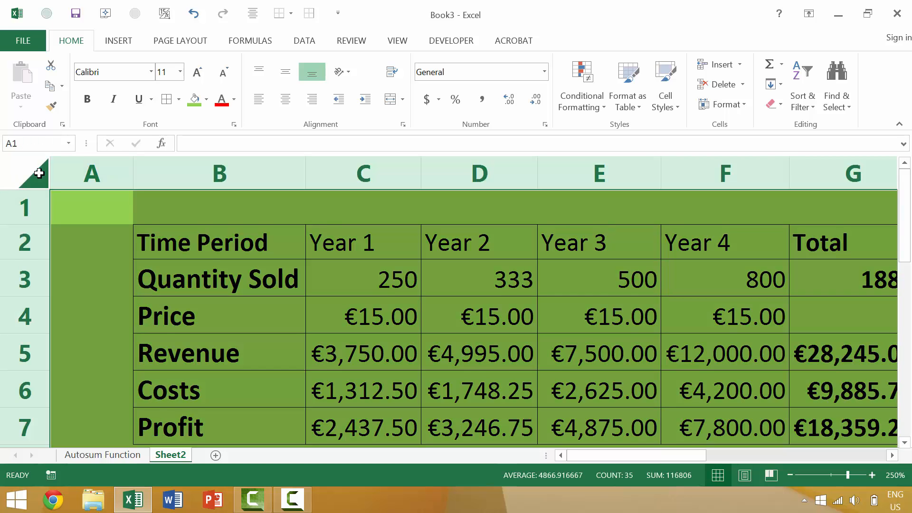
click(205, 99)
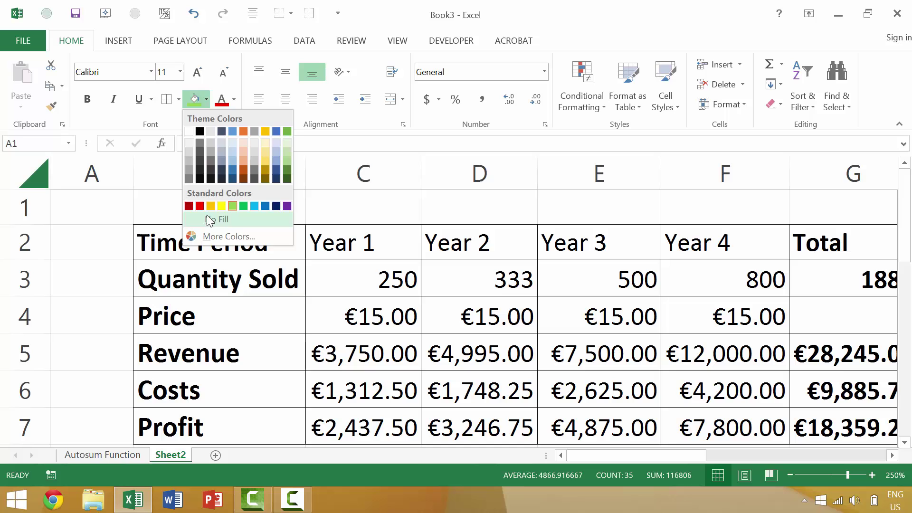
click(209, 219)
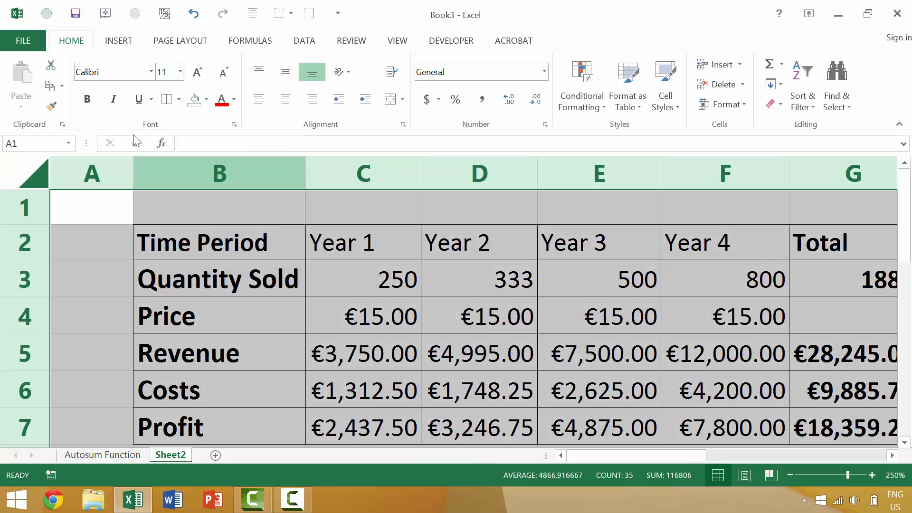
click(178, 100)
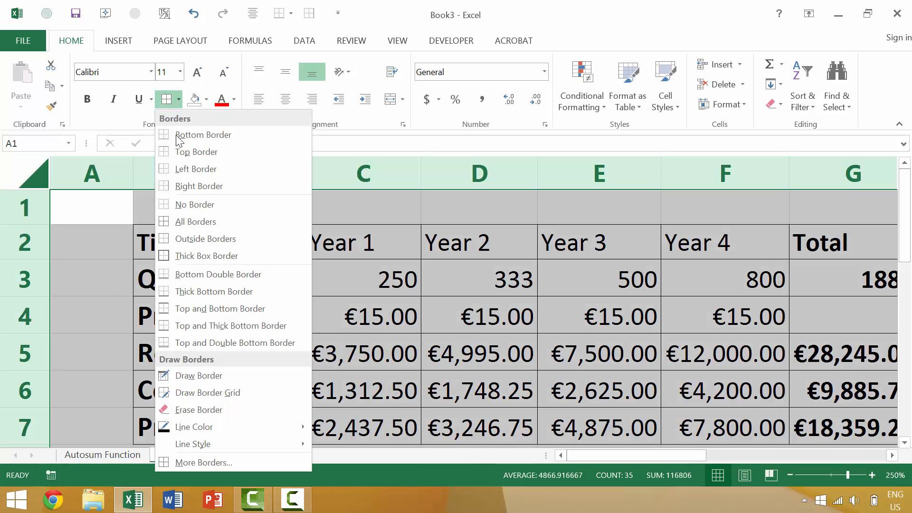
click(189, 255)
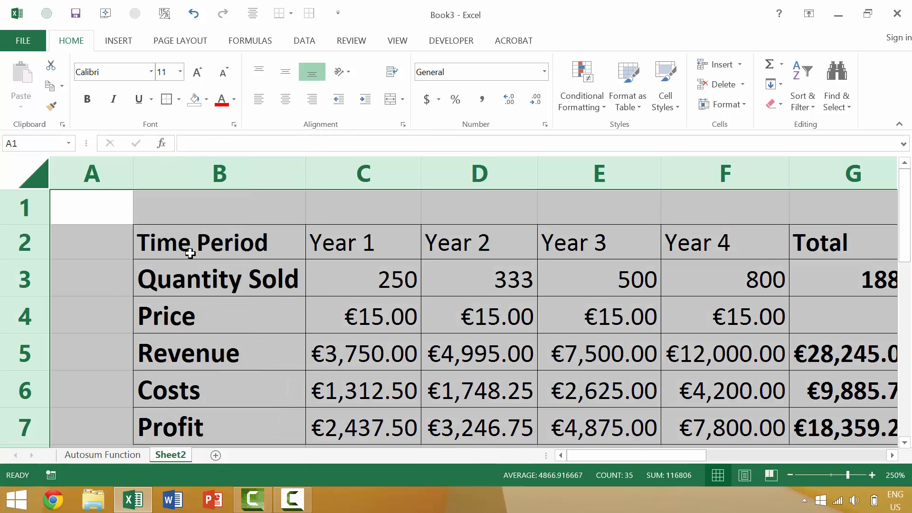
click(222, 103)
Step: Enter the word Text in cell A1, correcting it with F2
click(102, 205)
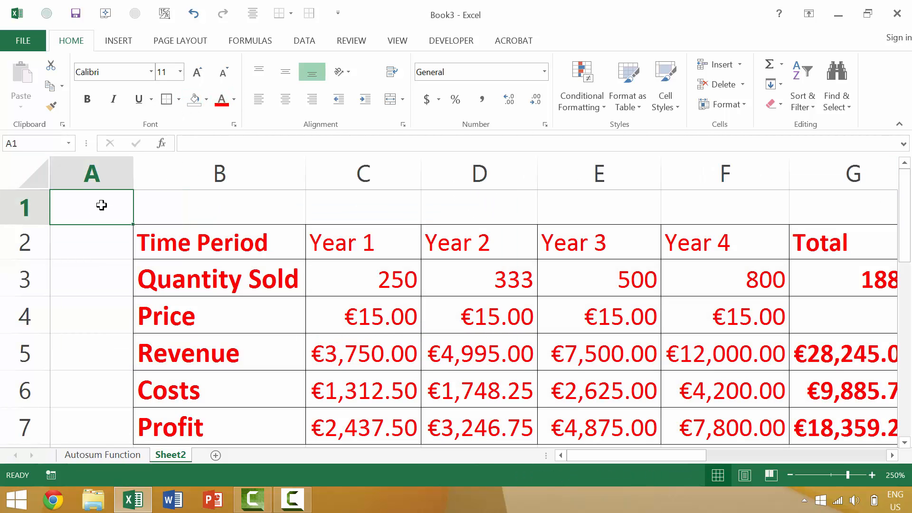
text(Texy)
key(Return)
click(101, 206)
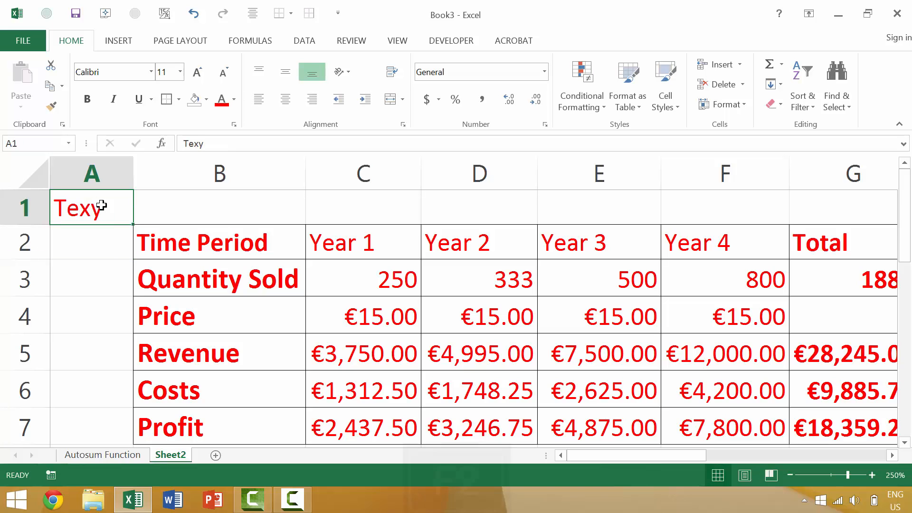
key(F2)
text(T)
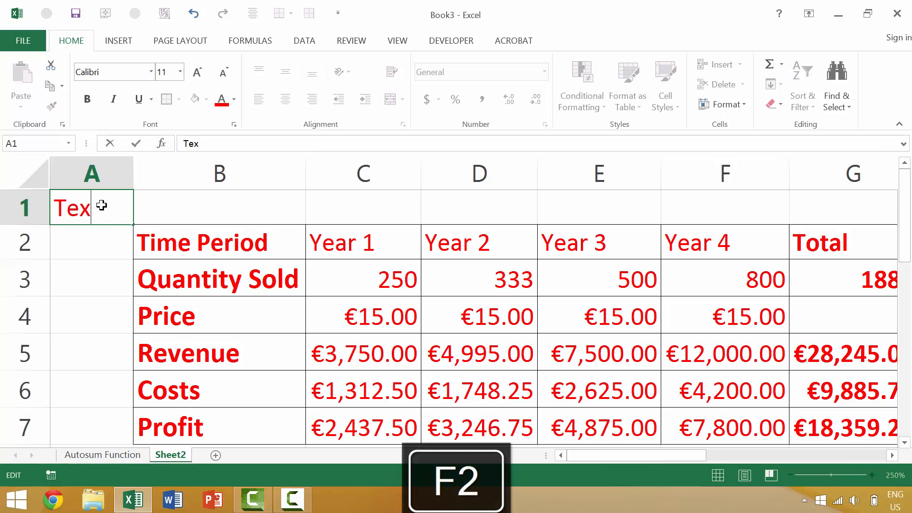
text(t)
key(Return)
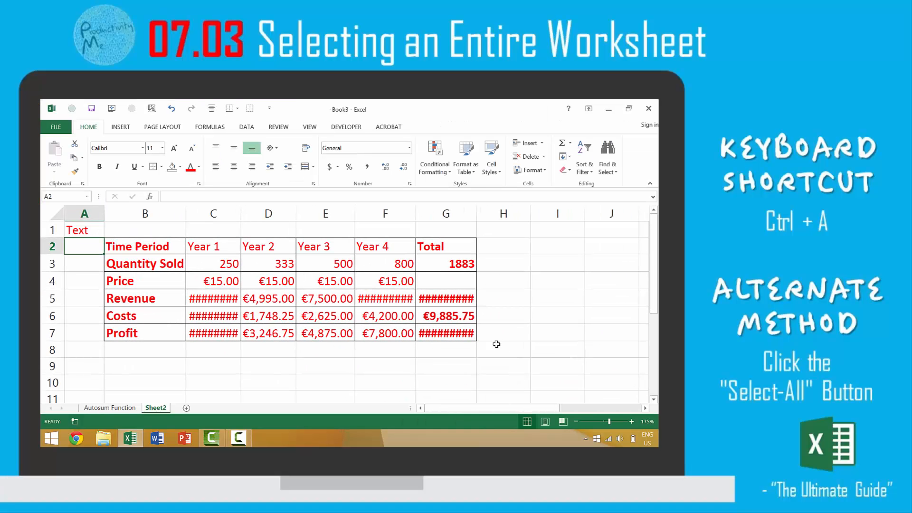
ctrl+scroll(297, 264, down, 1)
ctrl+scroll(293, 265, down, 4)
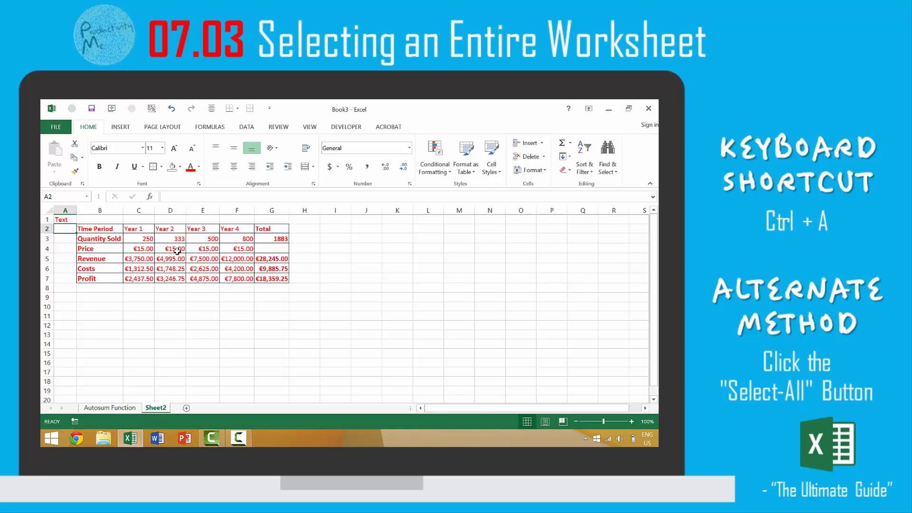
Step: From D4, Ctrl+A selects A1:G7 and a second Ctrl+A the whole sheet
click(177, 250)
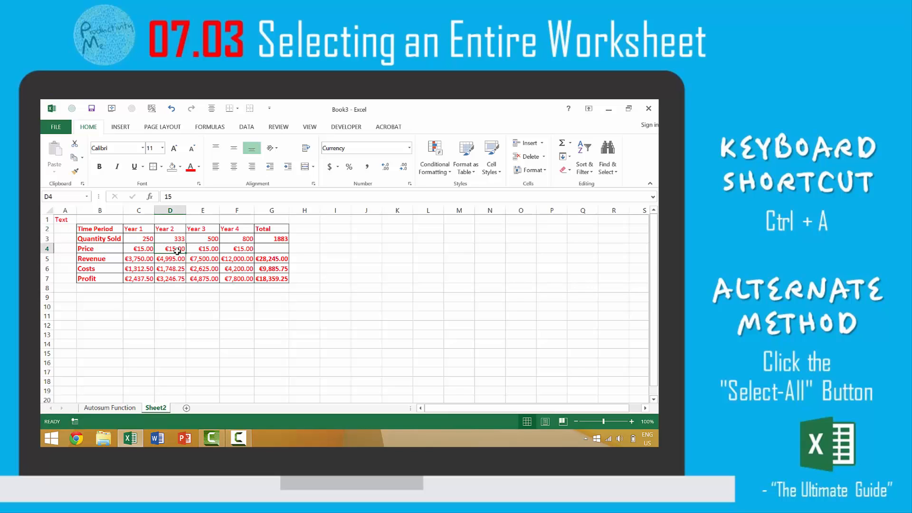
key(ctrl+a)
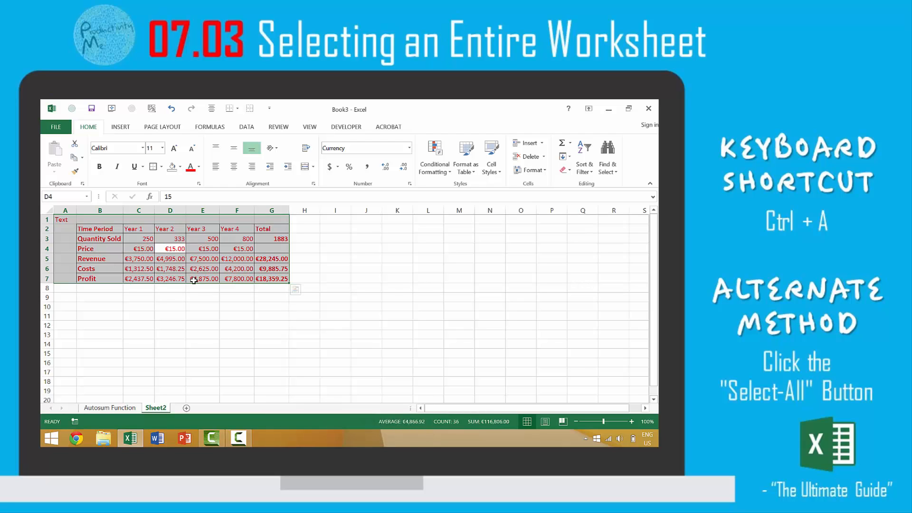
key(ctrl+a)
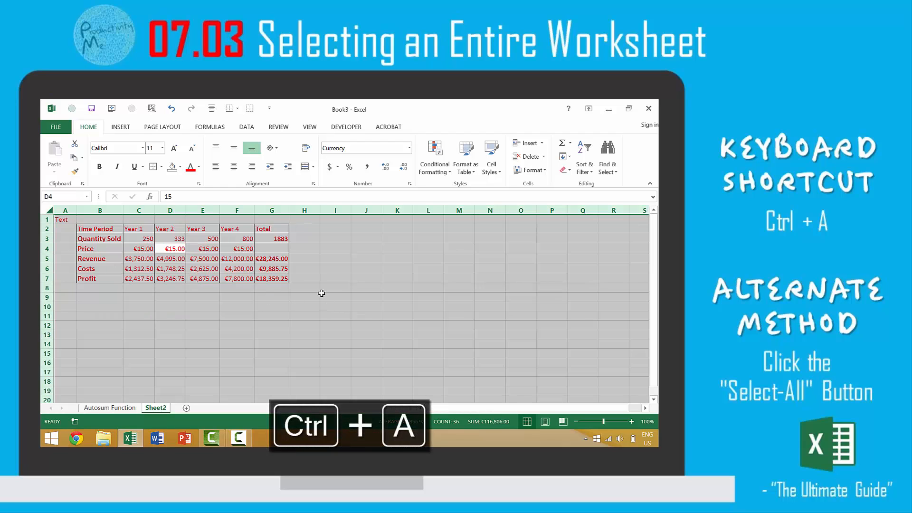
click(321, 293)
Step: From N11 select the entire sheet and apply All Borders to every cell
click(491, 315)
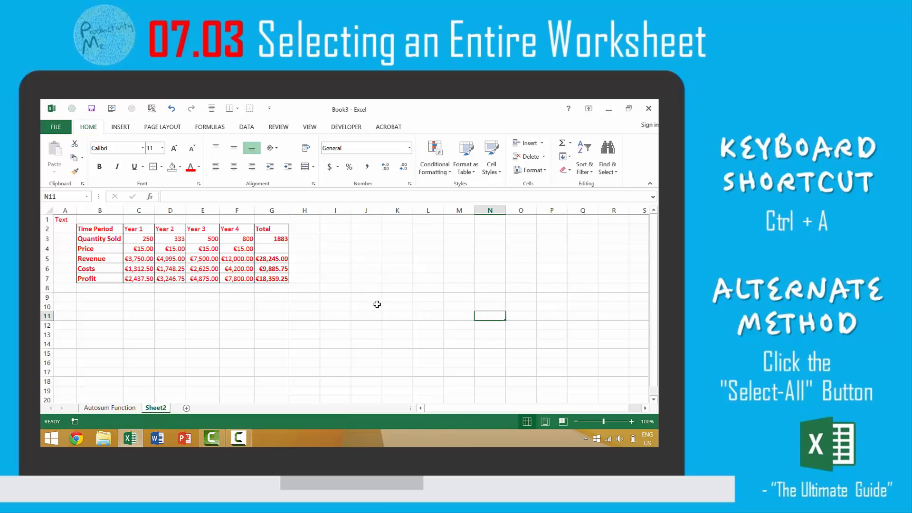
key(ctrl+a)
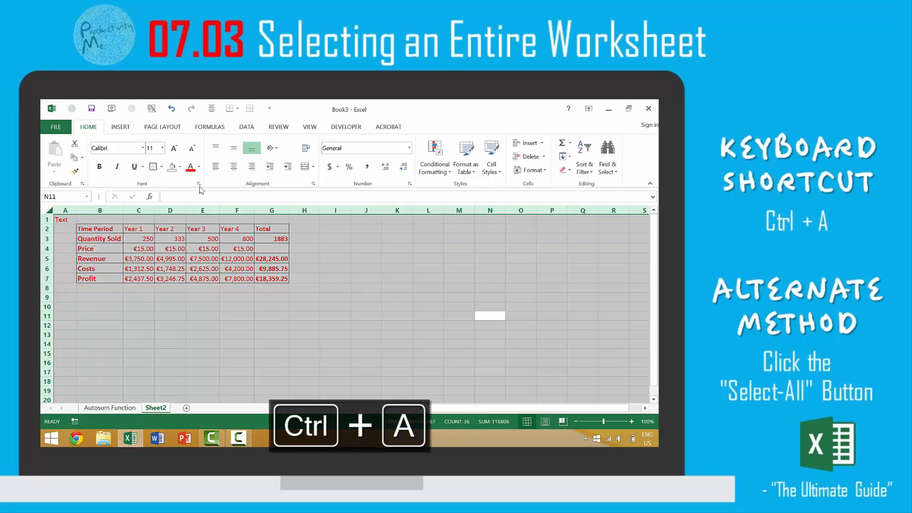
click(162, 167)
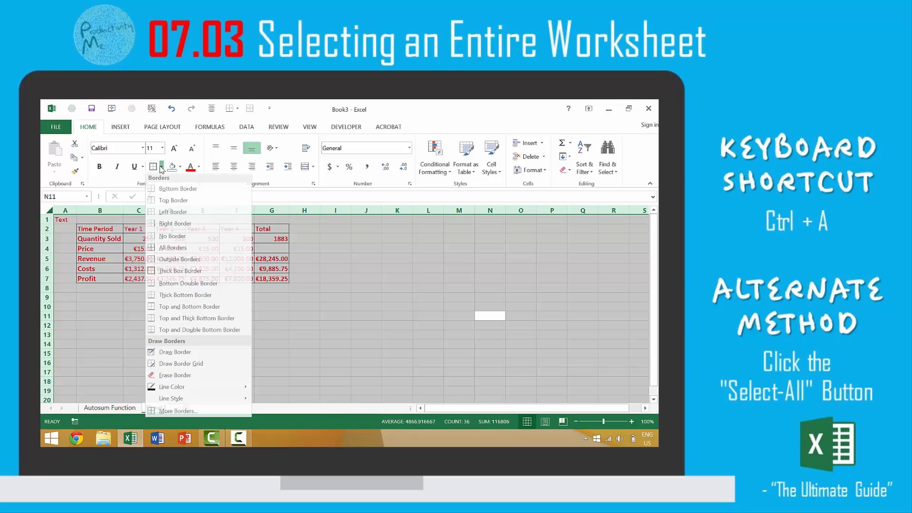
click(162, 254)
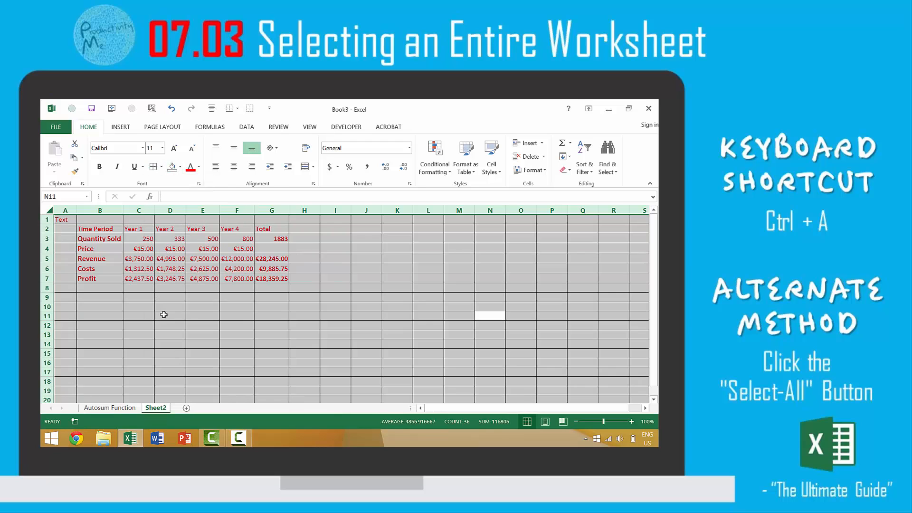